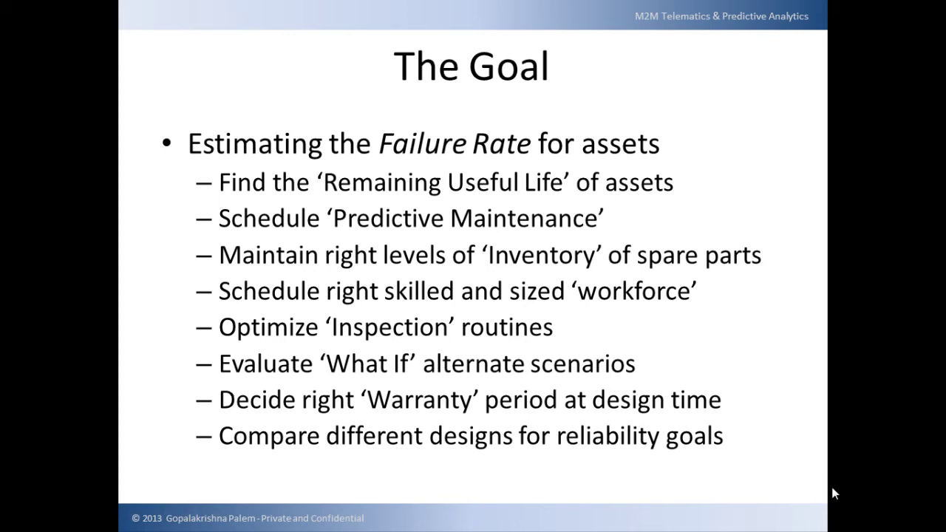
Step: Move the slideshow forward to the CBM System Overview (Healthcare) slide
click(814, 488)
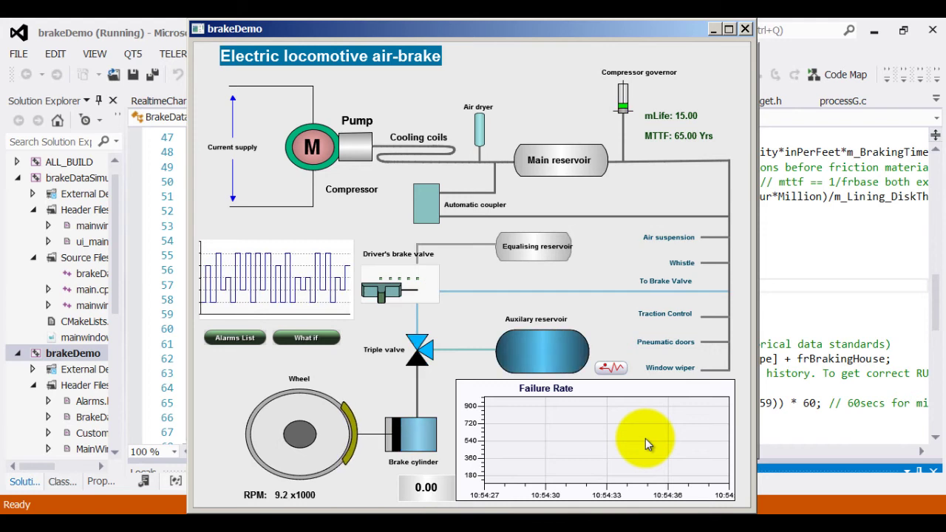
key(alt+Tab)
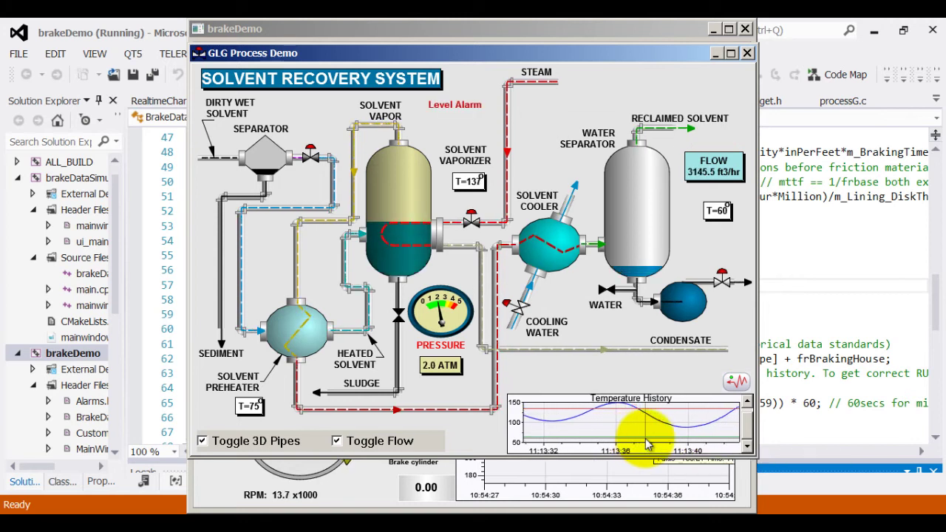
key(alt+Tab)
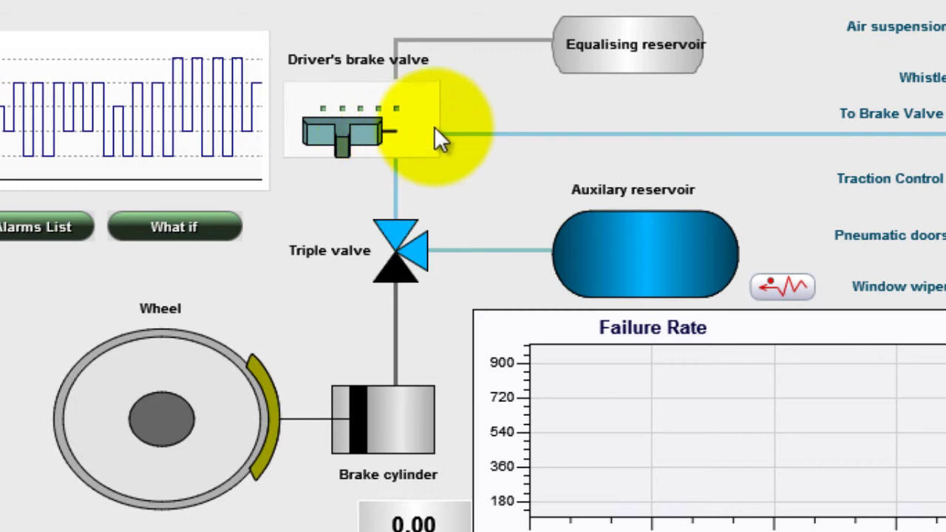
Step: Move the driver's brake valve handle between positions to apply and then release the locomotive brakes
click(323, 151)
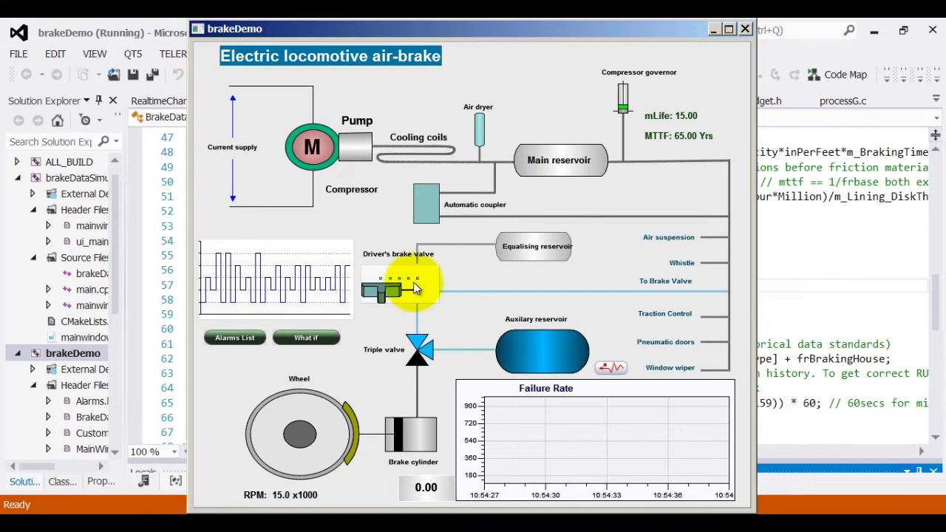
click(414, 284)
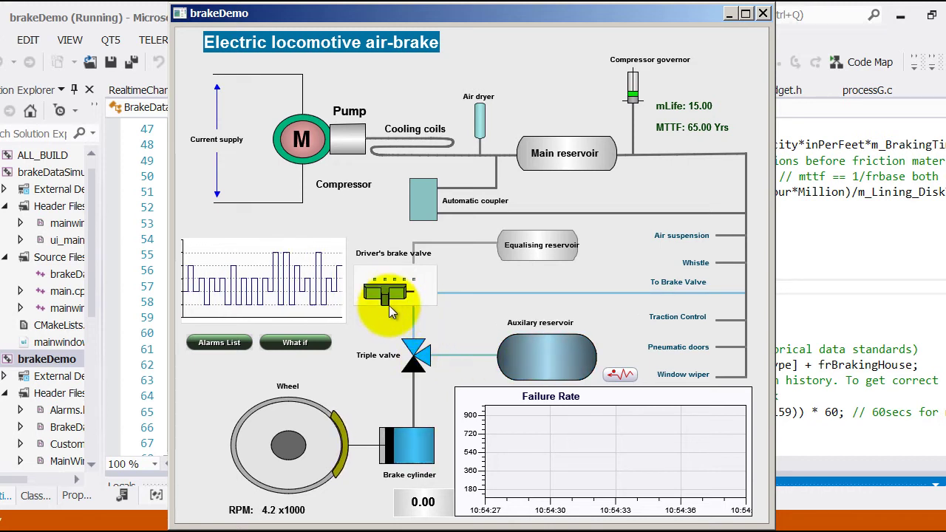
drag(384, 309, 470, 308)
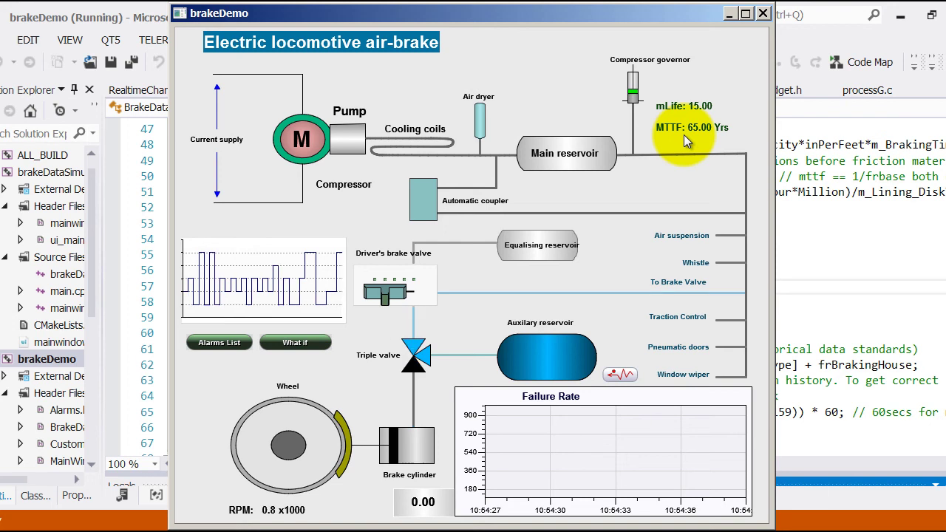
Step: Open the Alarms List, move it up and left, and scroll through its entries
click(234, 344)
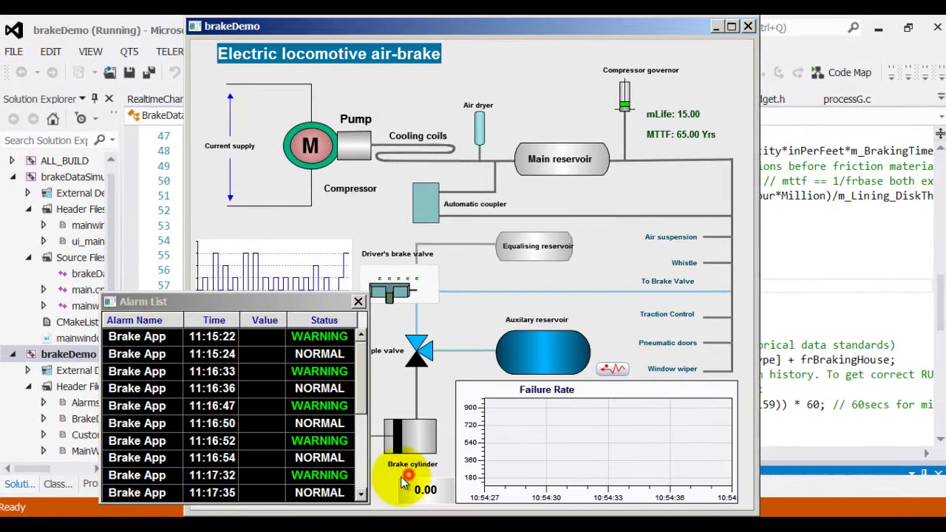
drag(287, 308, 200, 271)
drag(265, 347, 266, 429)
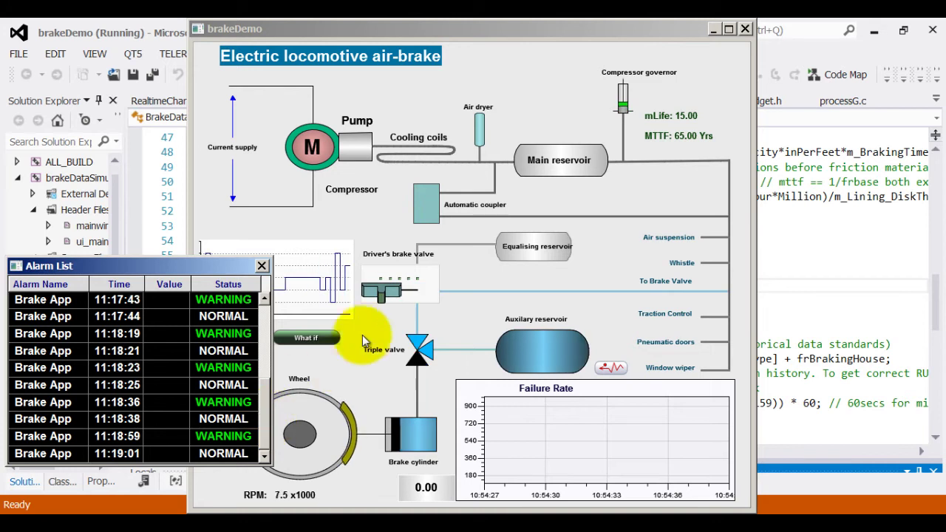
Step: Slide the brake valve right and back while checking the newest alarm, then switch to the component simulator
drag(406, 287, 438, 294)
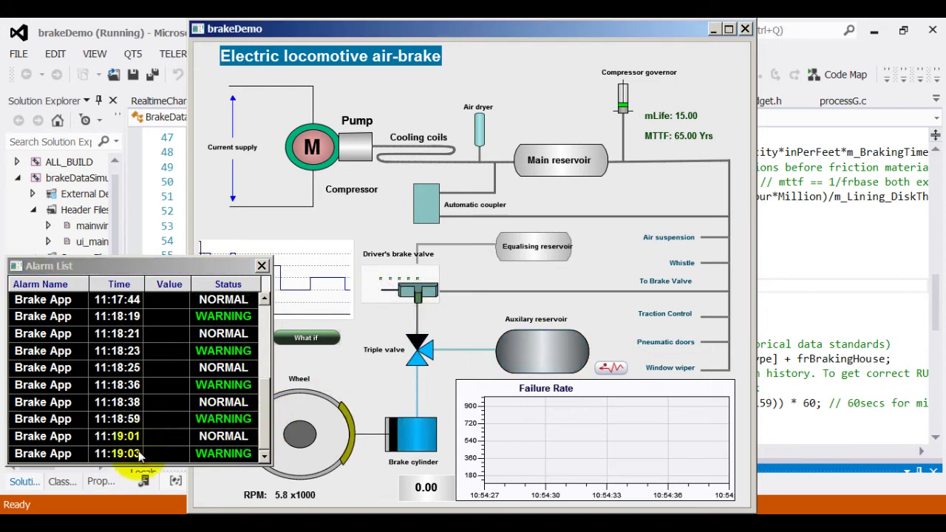
click(230, 459)
mouse_move(419, 290)
mouse_down()
mouse_move(361, 287)
mouse_move(406, 295)
mouse_up()
click(238, 460)
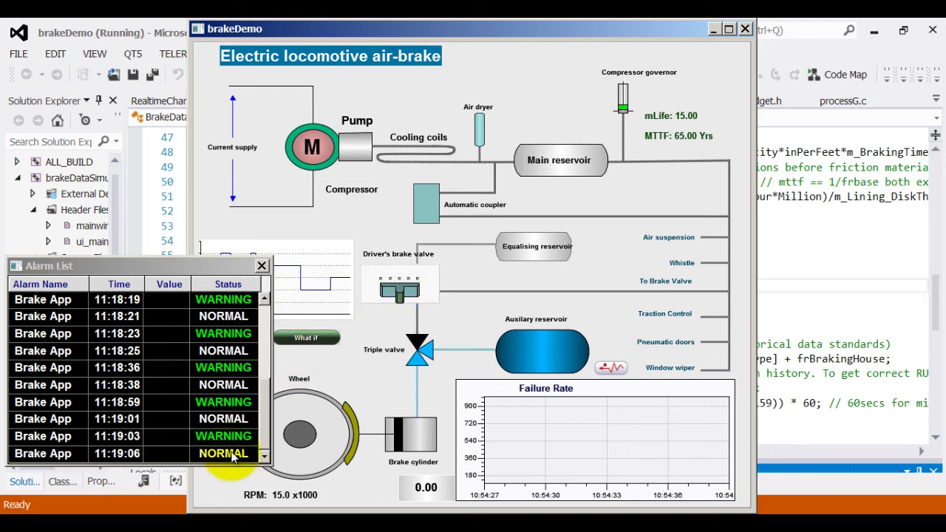
click(262, 265)
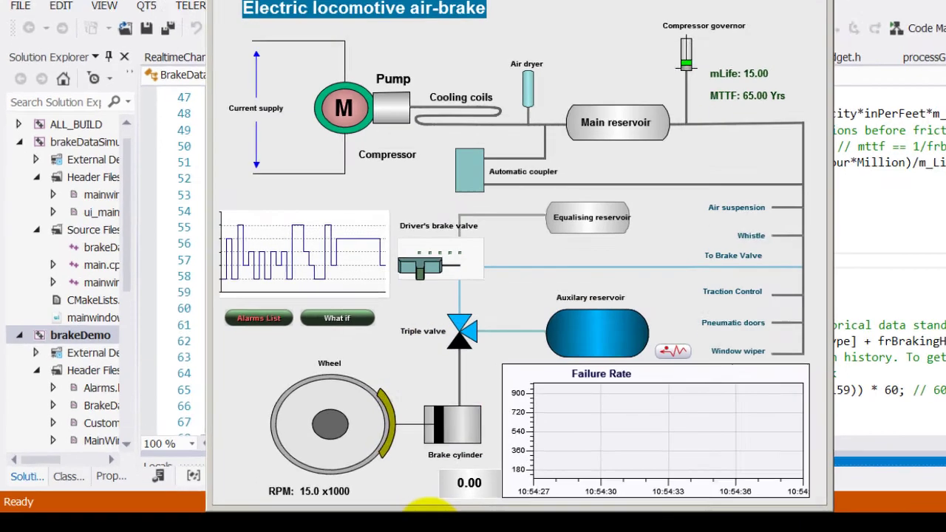
click(390, 518)
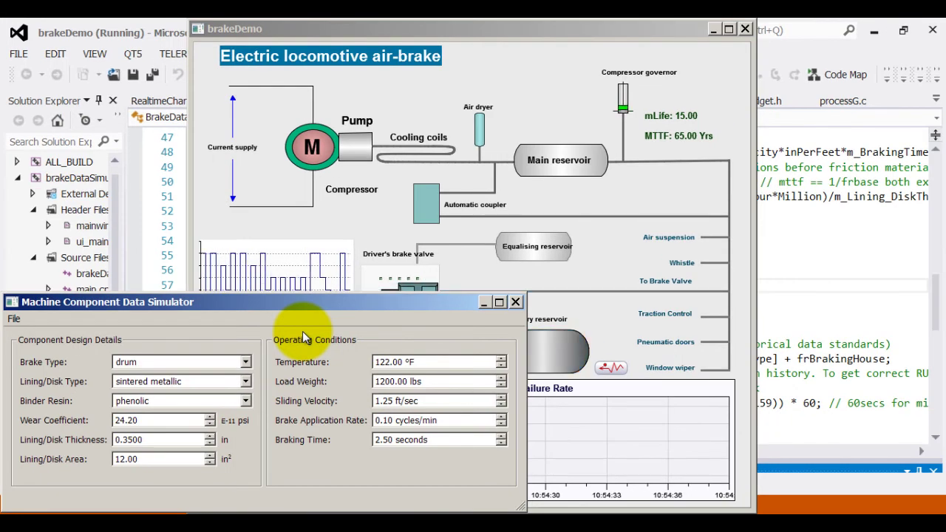
Step: Move the Machine Component Data Simulator higher on screen beside the air-brake diagram
click(315, 228)
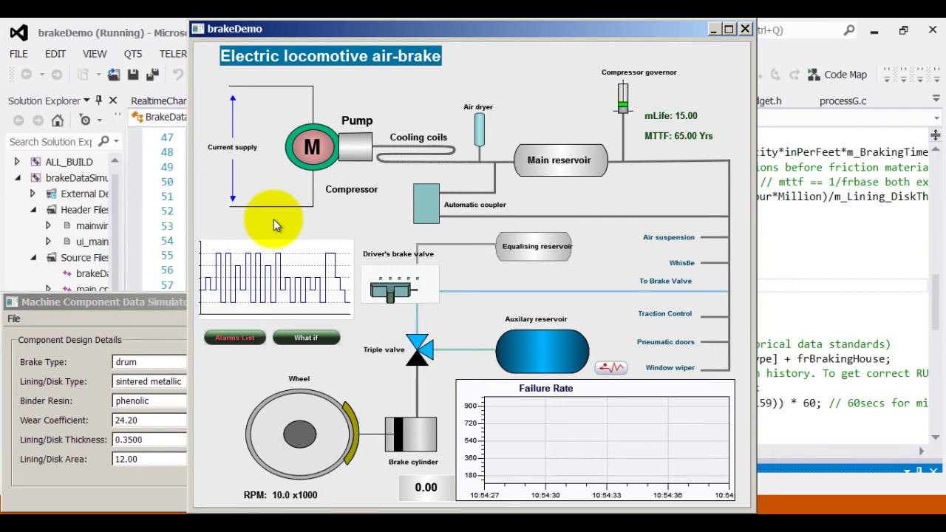
key(alt+Tab)
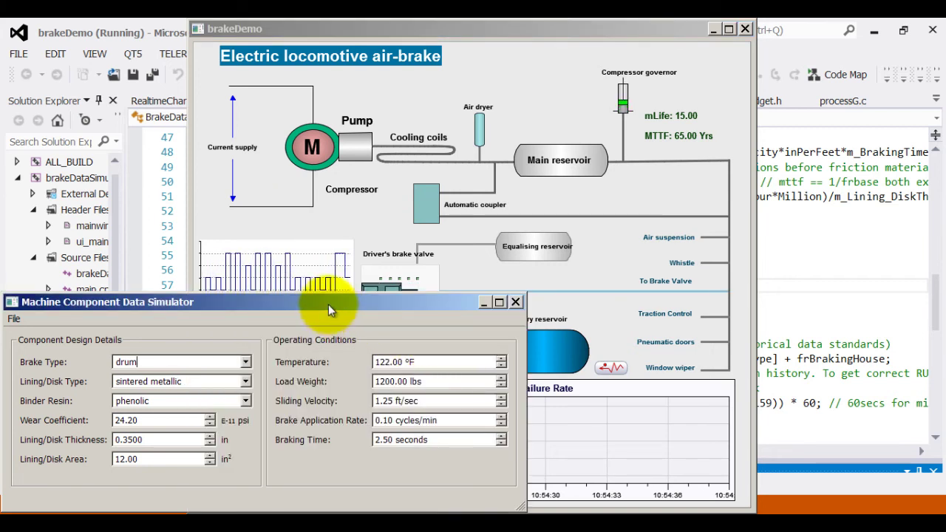
drag(328, 303, 247, 155)
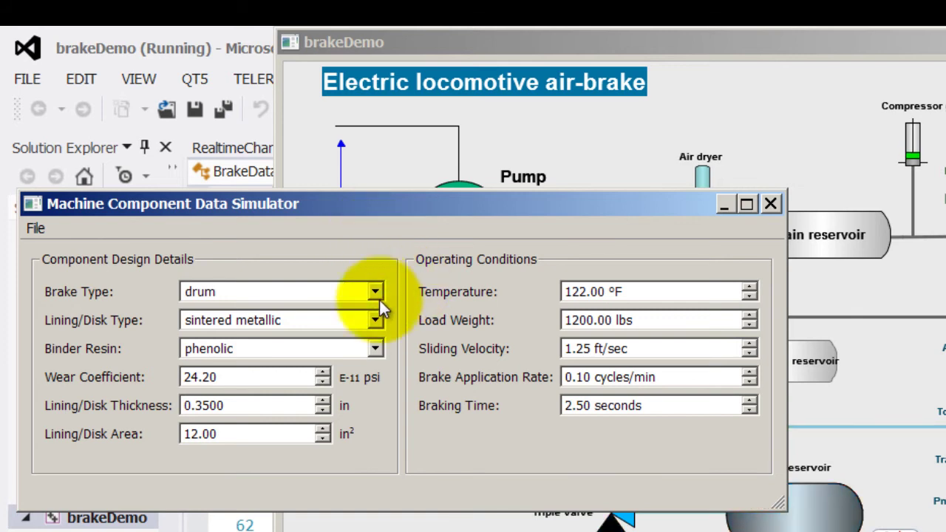
Step: Keep drum brake and sintered metallic lining, and inspect the wear coefficient 24.20, thickness and area values
click(374, 292)
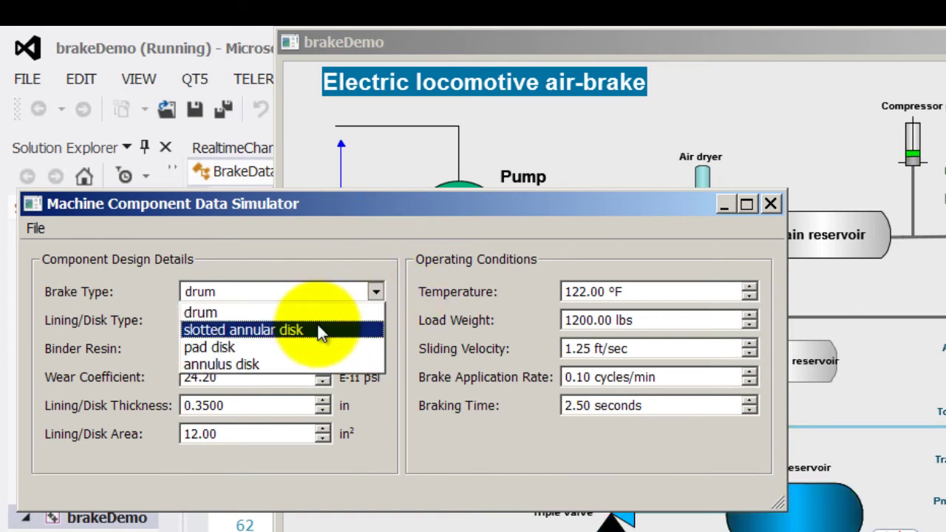
click(370, 250)
click(378, 320)
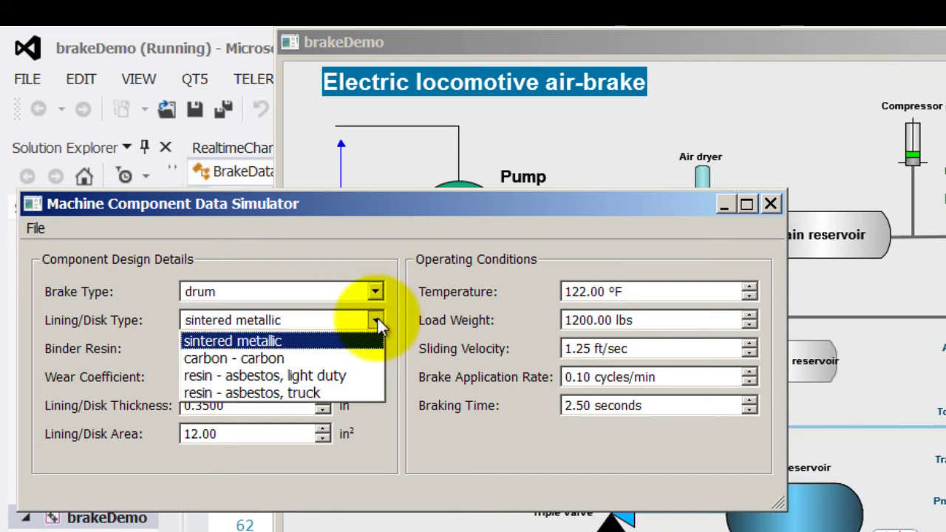
click(378, 322)
click(285, 378)
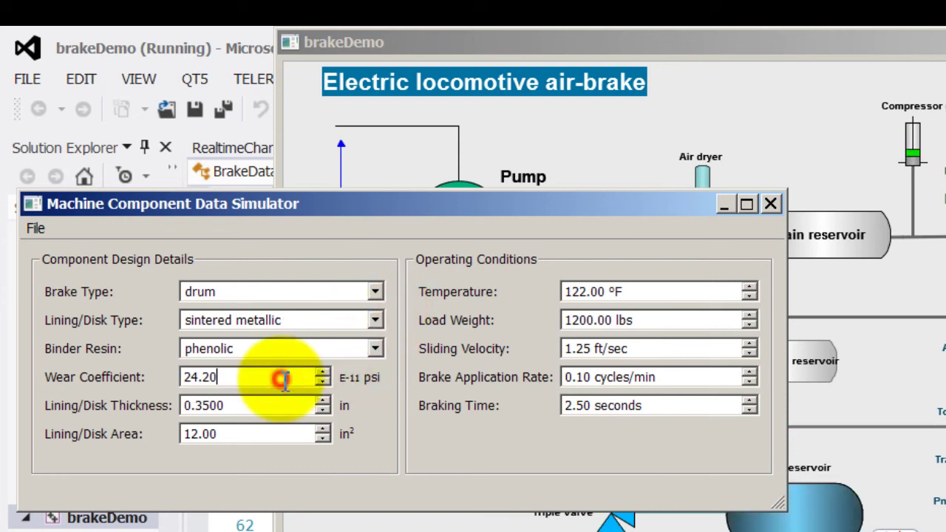
click(268, 405)
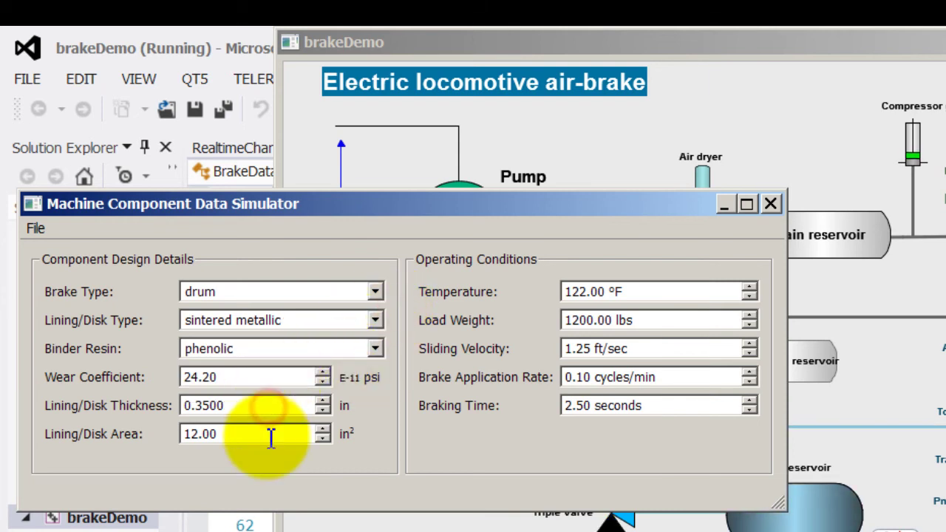
click(269, 437)
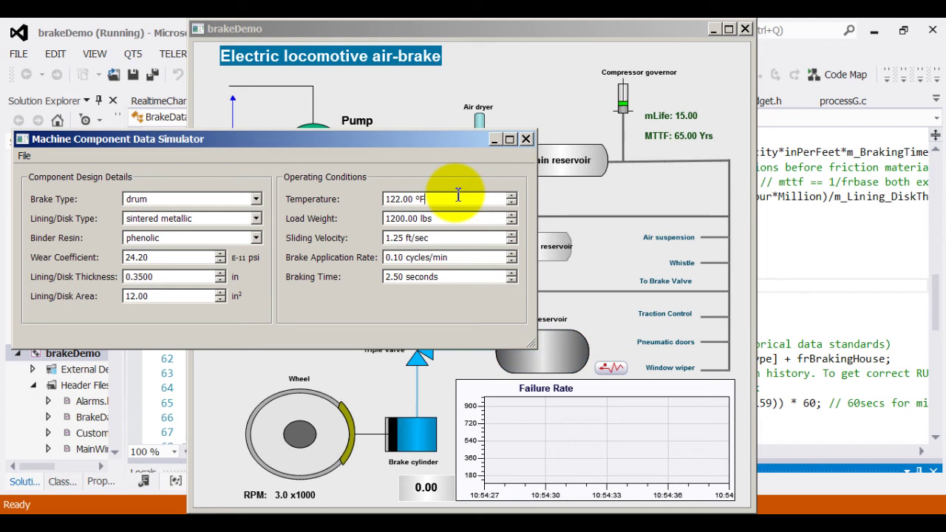
Step: Check load weight and application rate, then view the diagram reading mLife 385674.93 and MTTF 1.57 Yrs
click(464, 219)
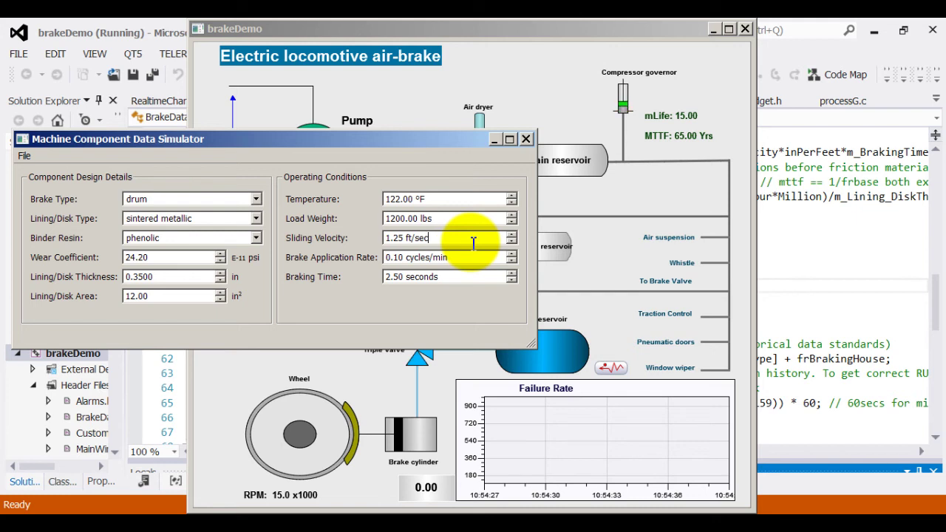
click(473, 260)
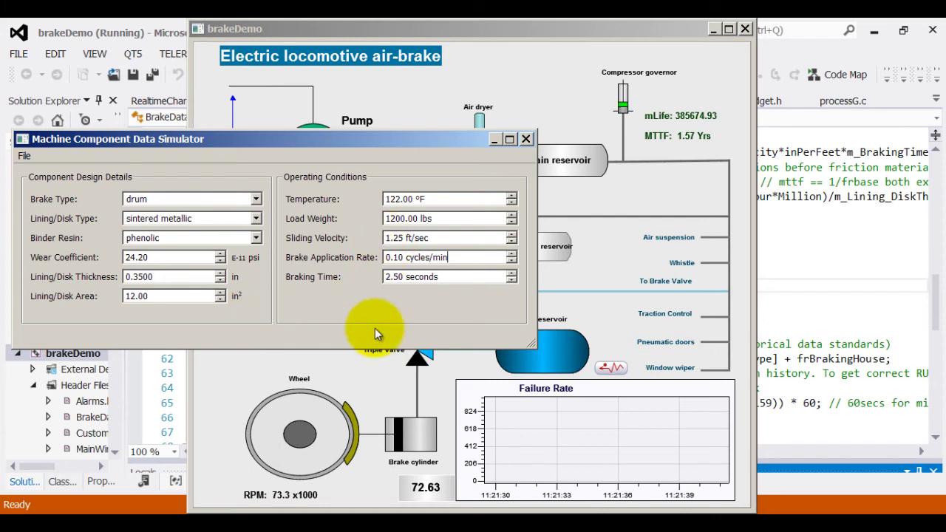
click(371, 353)
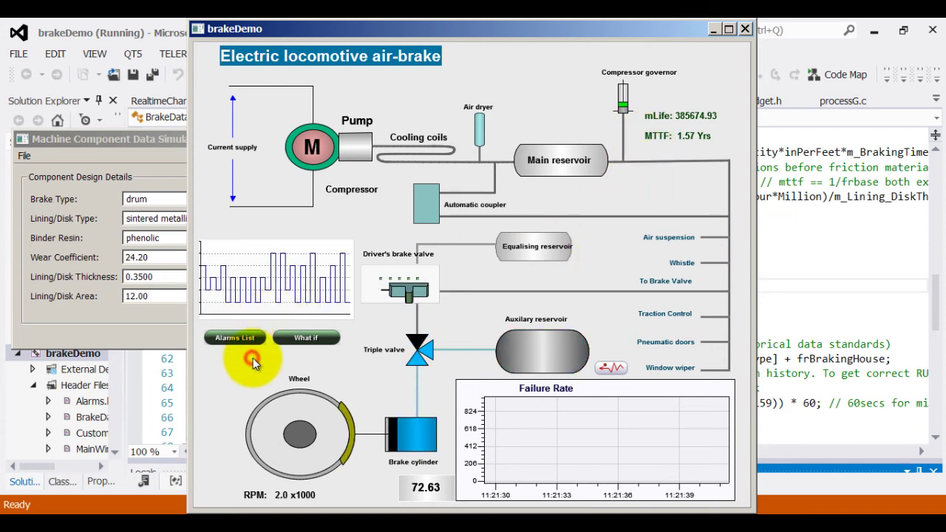
Step: Open the Alarms List to find the CRITICAL MTTF alarm logged at 11:21:41
click(235, 338)
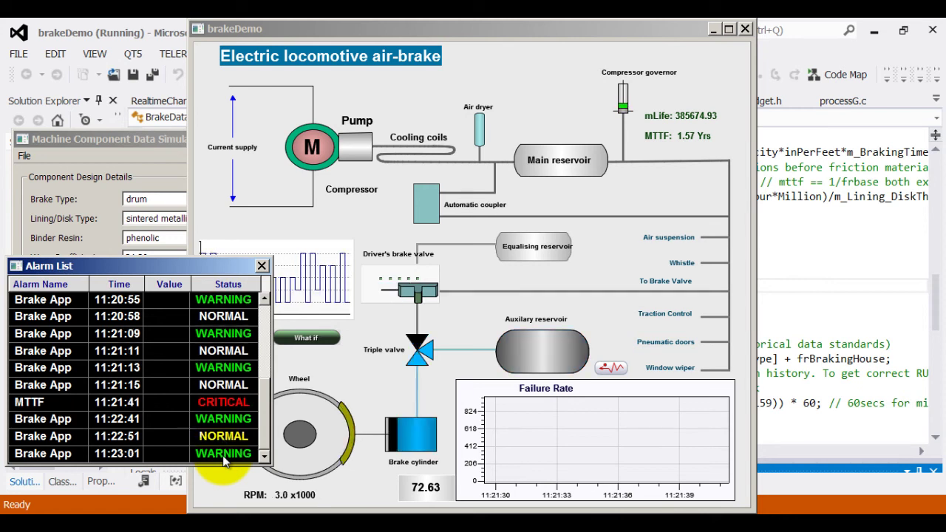
click(261, 265)
click(176, 309)
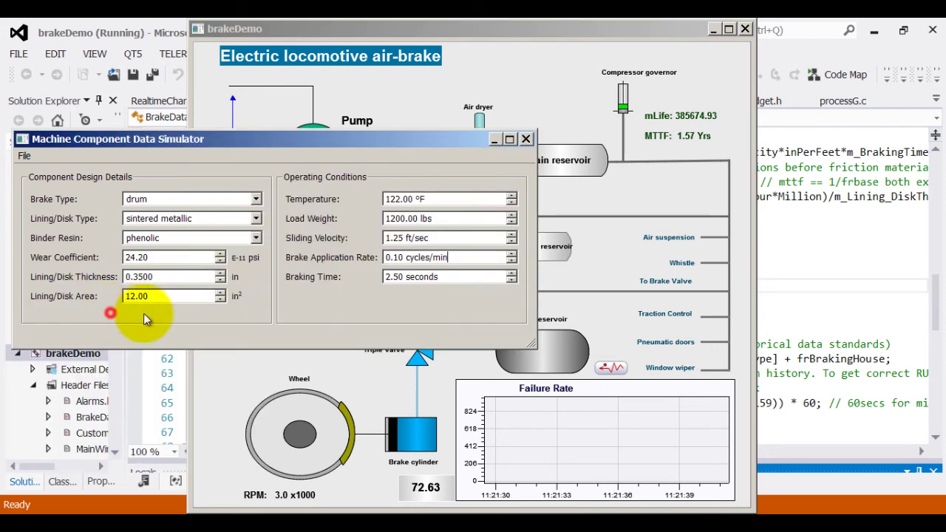
key(alt+Tab)
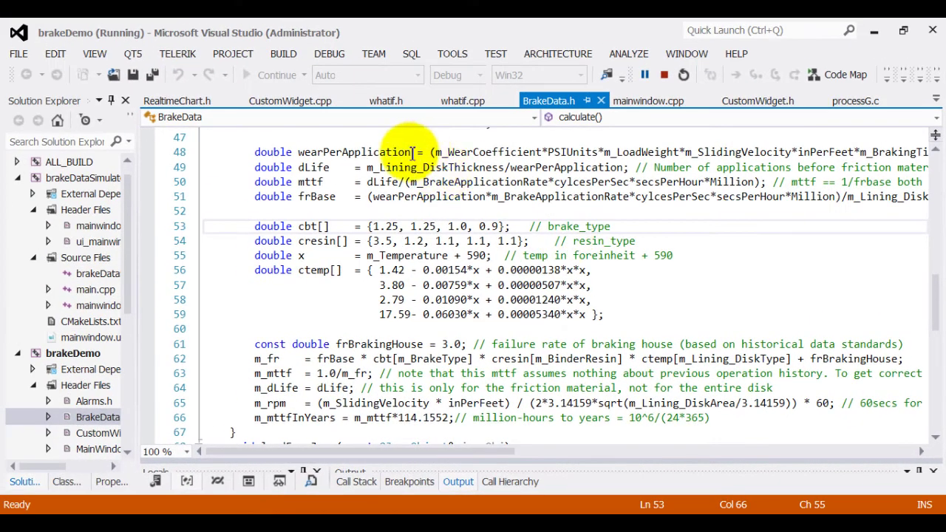
scroll(655, 270, down, 1)
click(655, 270)
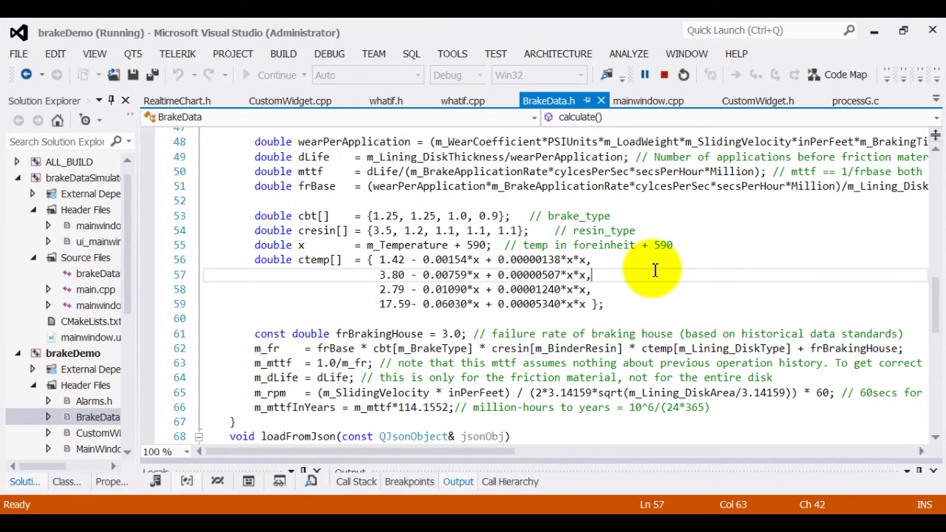
Step: Reactivate the component simulator, nudge it into place, and raise the load weight
key(alt+Tab)
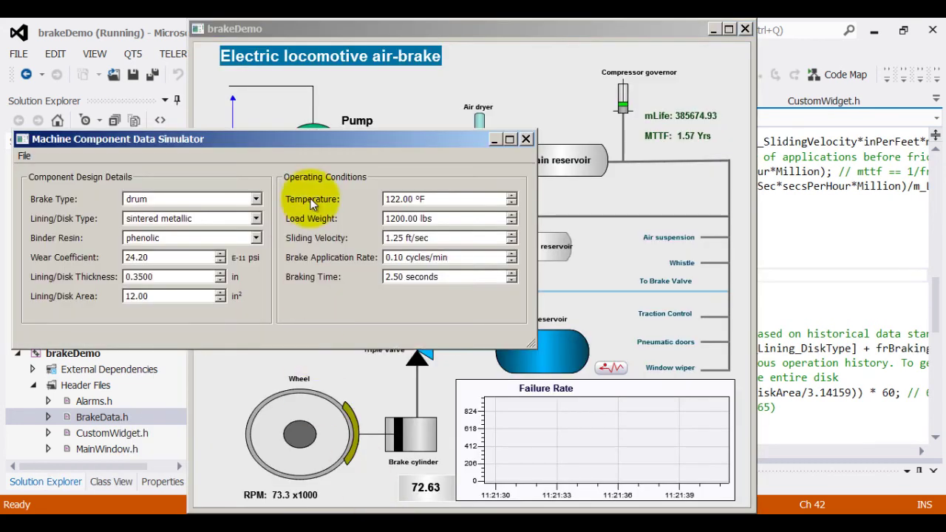
click(263, 141)
drag(261, 160, 261, 160)
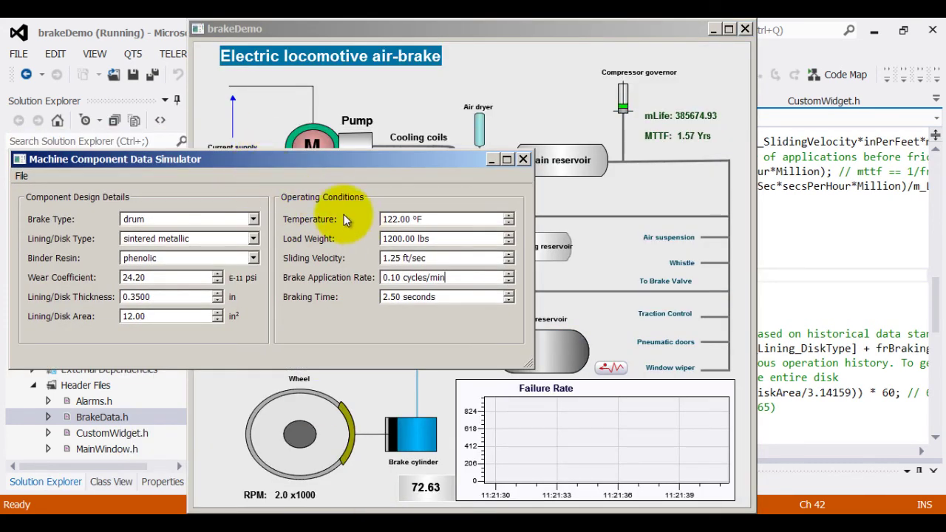
mouse_move(327, 159)
mouse_down()
mouse_move(323, 169)
mouse_move(323, 159)
mouse_up()
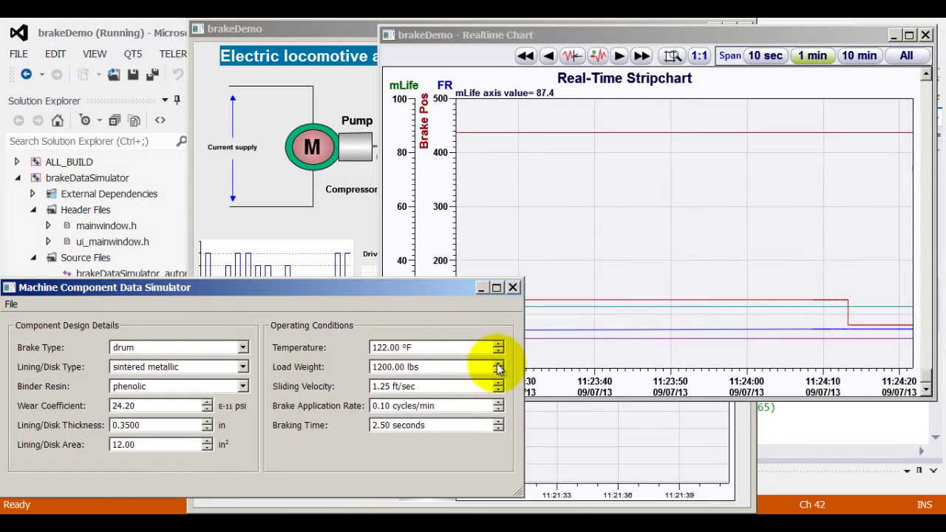
click(498, 367)
Step: Bring up the real-time stripchart and dismiss the GLG Toolkit notice
click(549, 147)
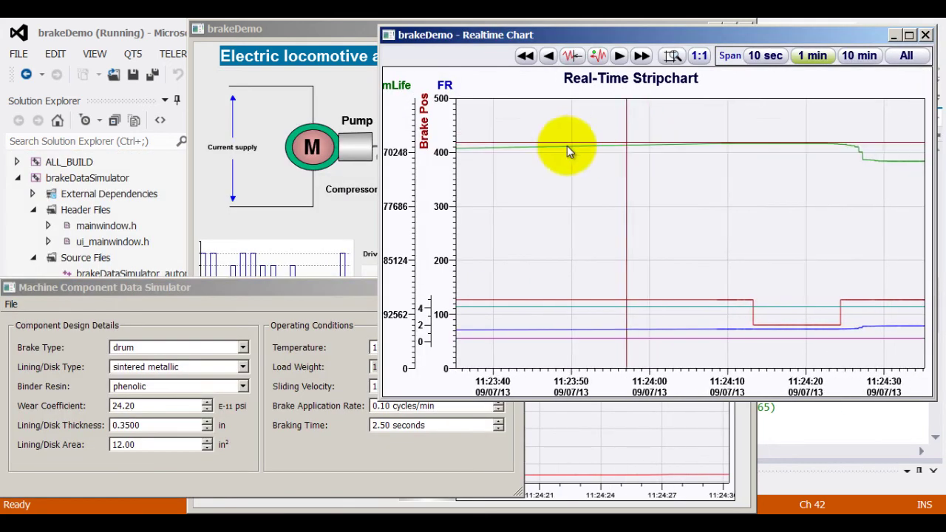
mouse_move(794, 143)
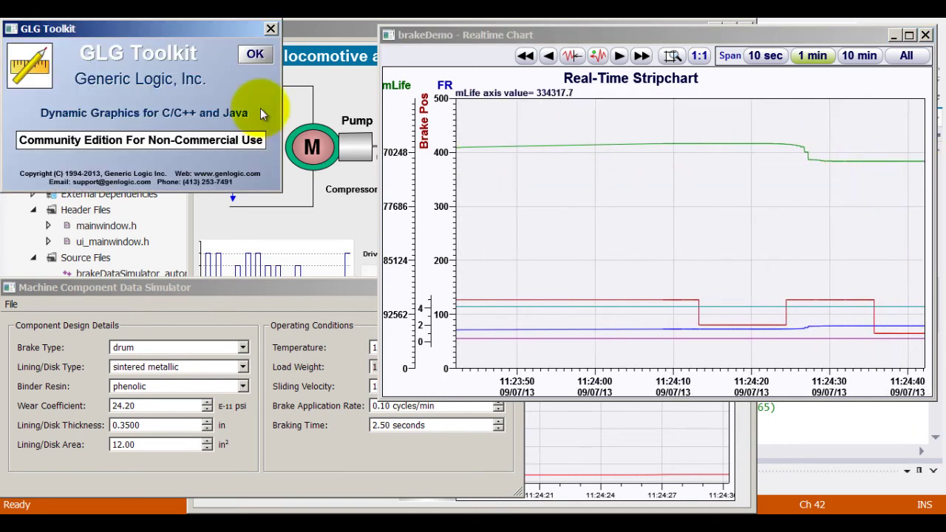
click(254, 57)
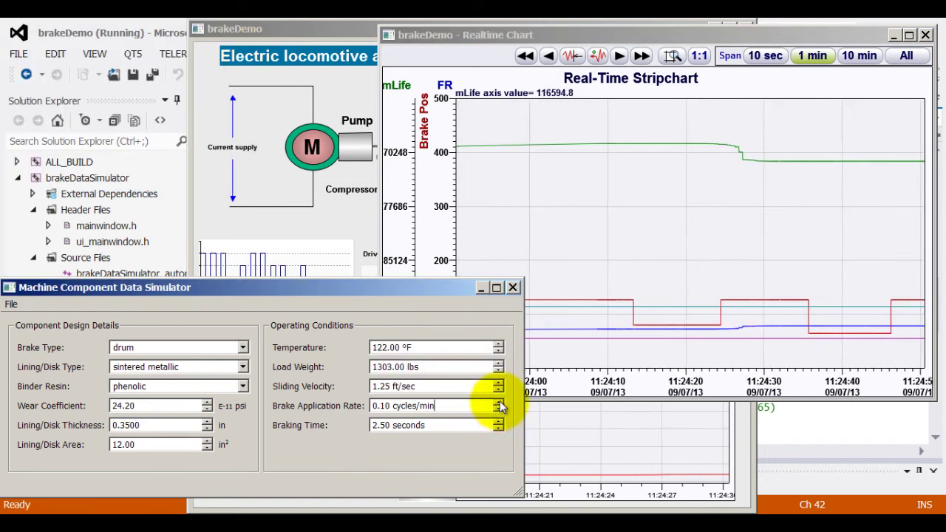
Step: Raise the brake application rate step by step from 0.15 to 0.60 cycles/min
click(499, 403)
click(499, 403)
click(499, 403)
click(499, 403)
click(500, 401)
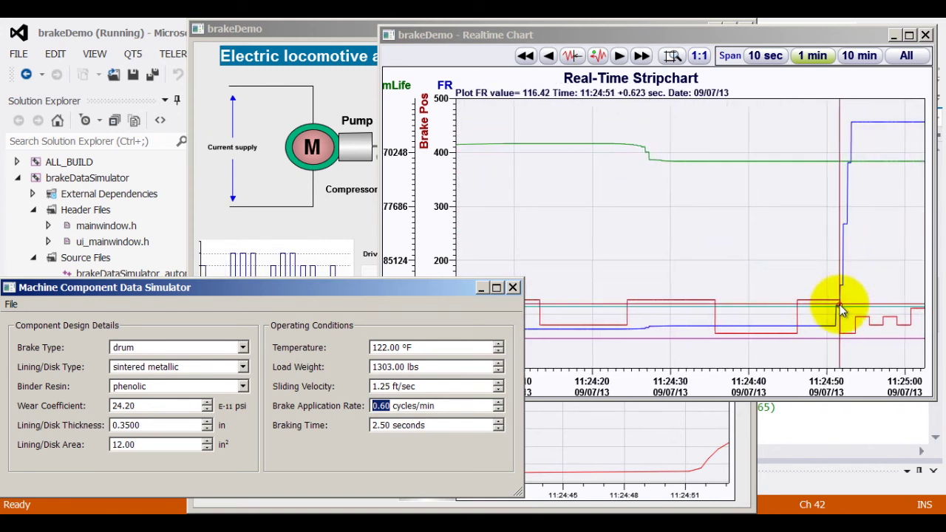
drag(418, 290, 421, 232)
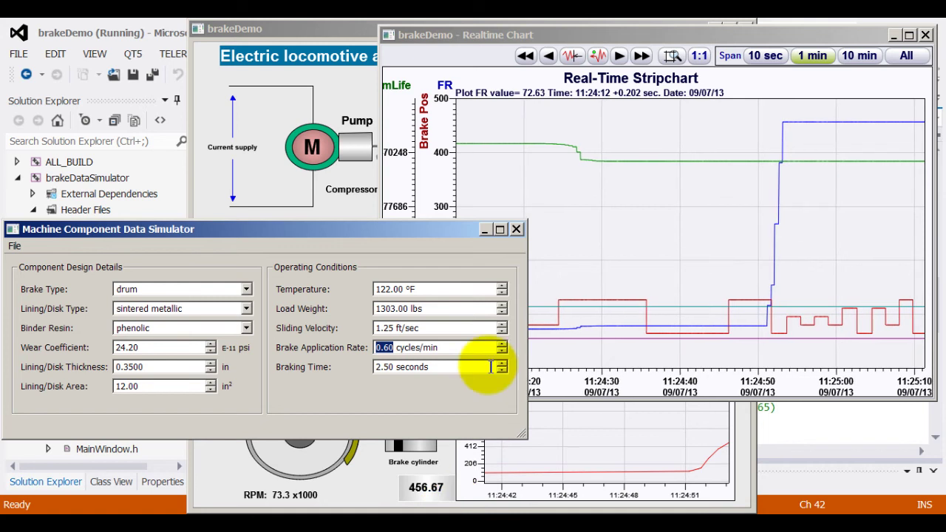
Step: Drop the brake application rate to 0.05 cycles/min and close the real-time stripchart
click(502, 352)
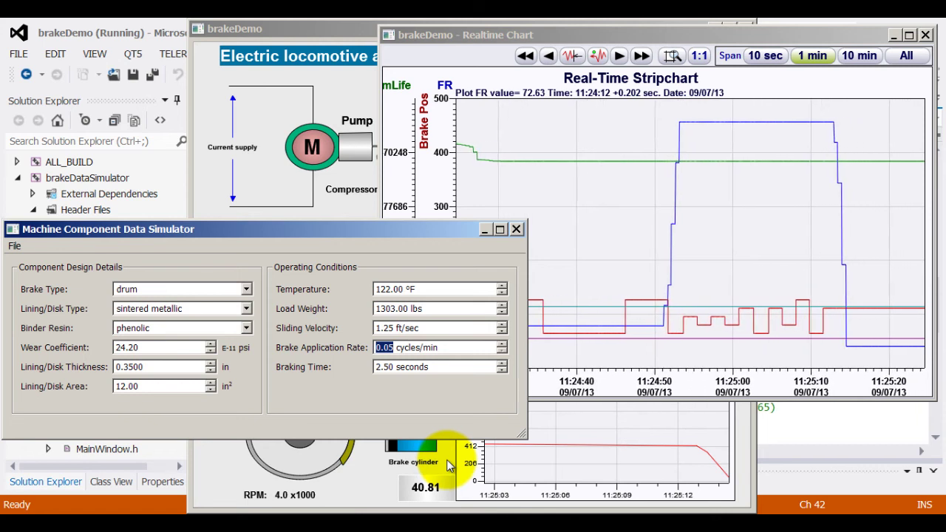
click(461, 347)
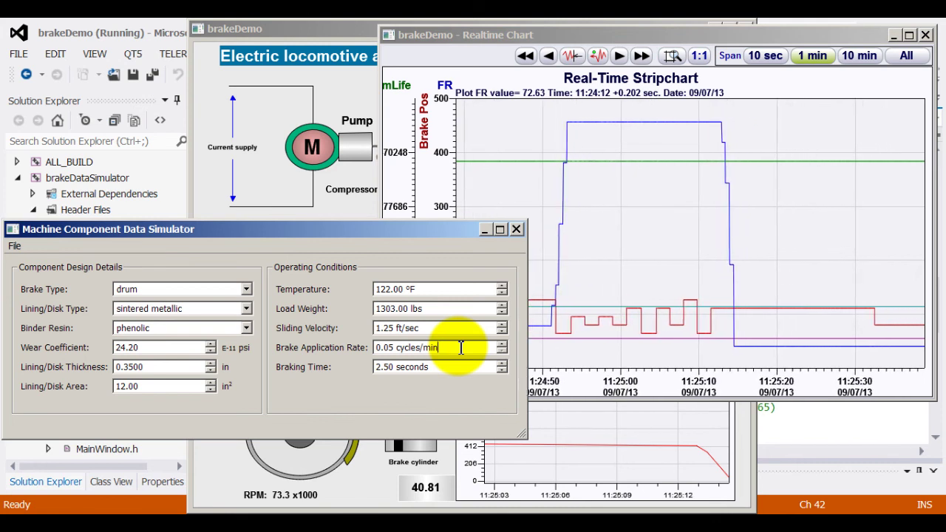
click(684, 121)
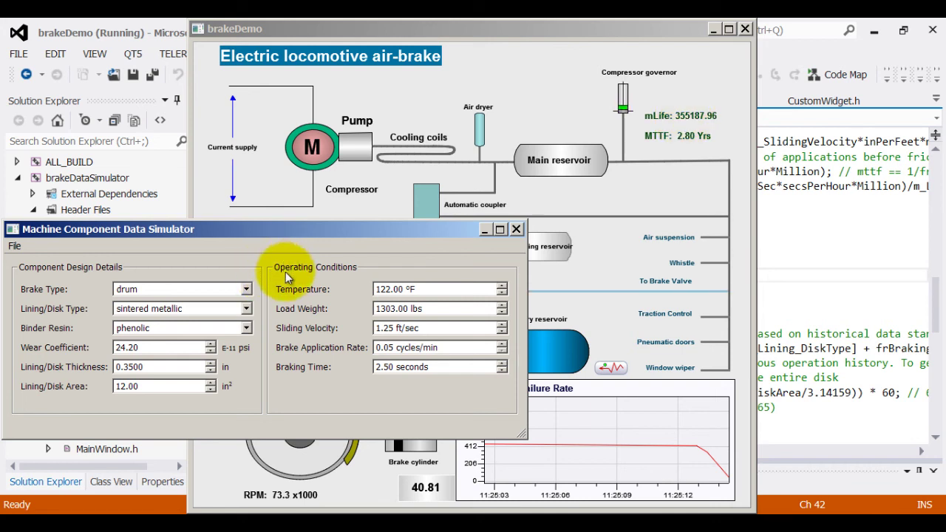
Step: Try annulus disk as the brake type, then set it back to drum, bringing MTTF to 2.80 Yrs
click(245, 291)
click(230, 339)
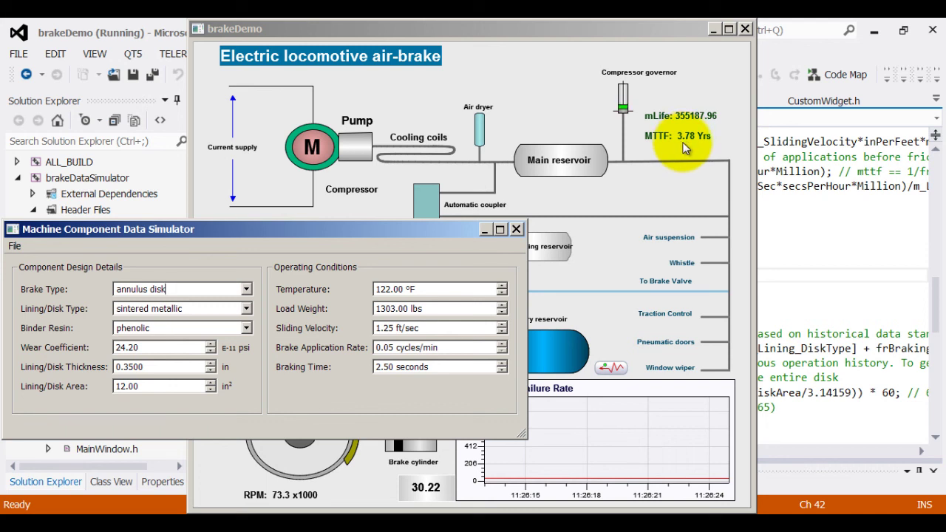
click(246, 289)
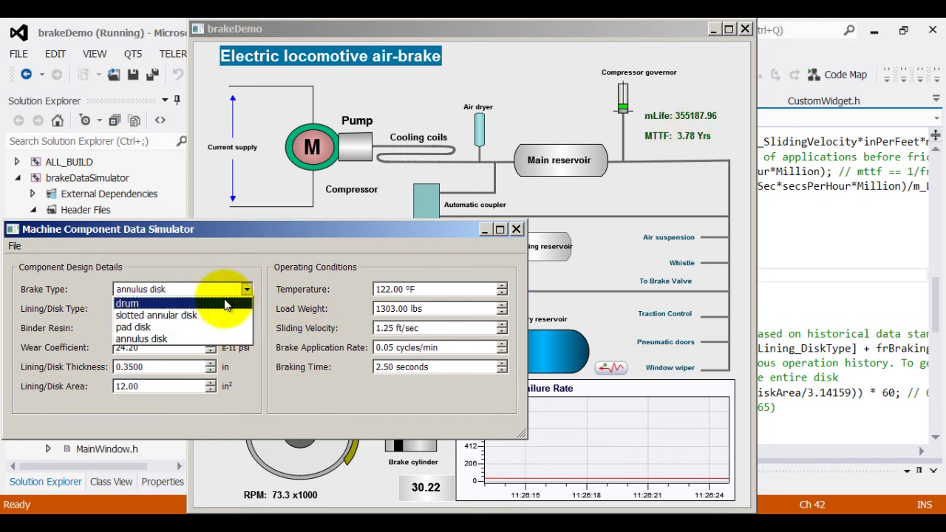
click(225, 304)
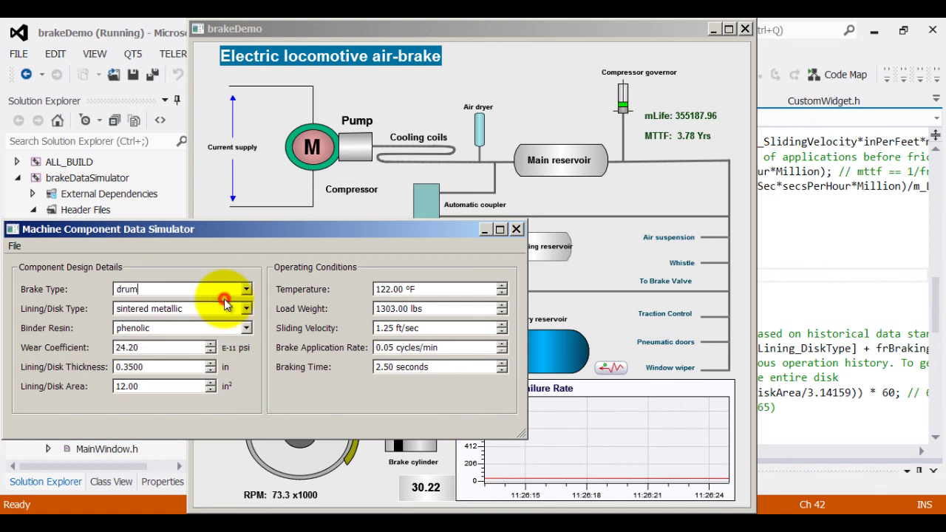
click(376, 207)
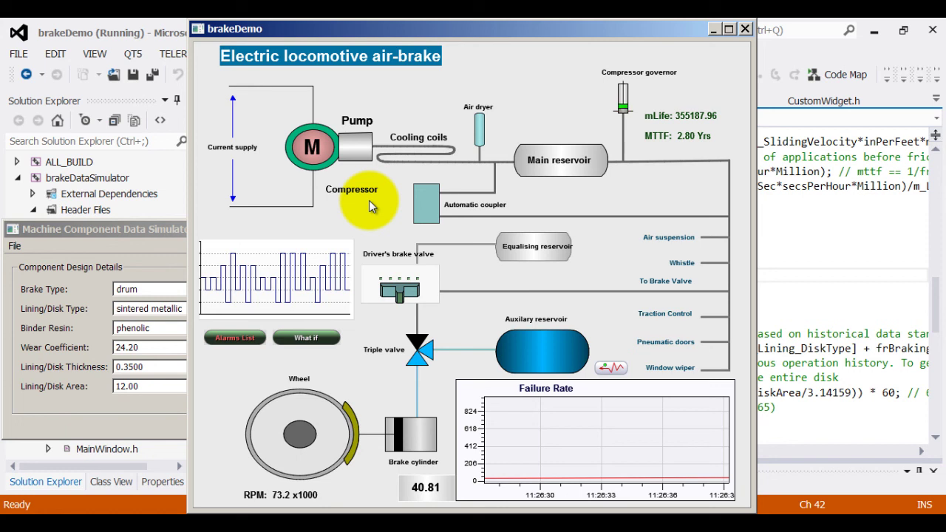
Step: Open the What-If comparison, shift it right, and view the drum row's brake type choices
click(304, 338)
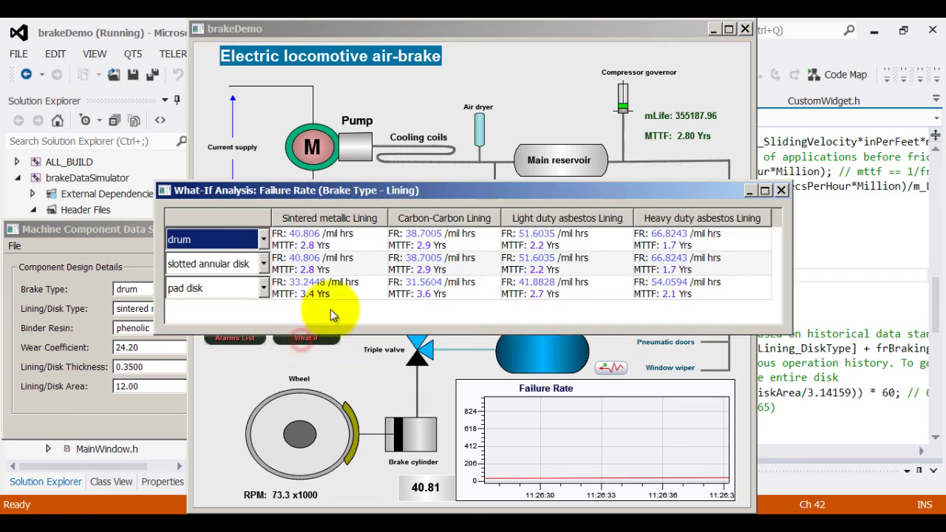
drag(362, 190, 500, 196)
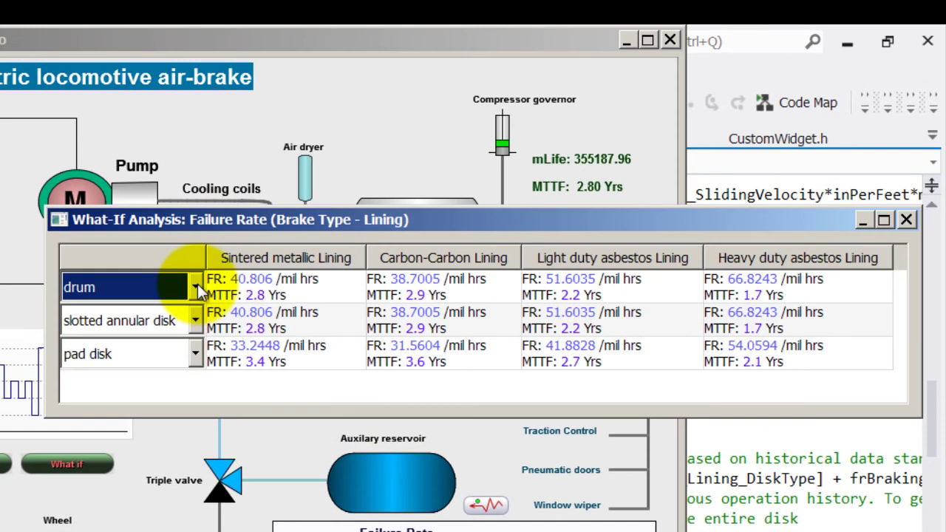
click(210, 282)
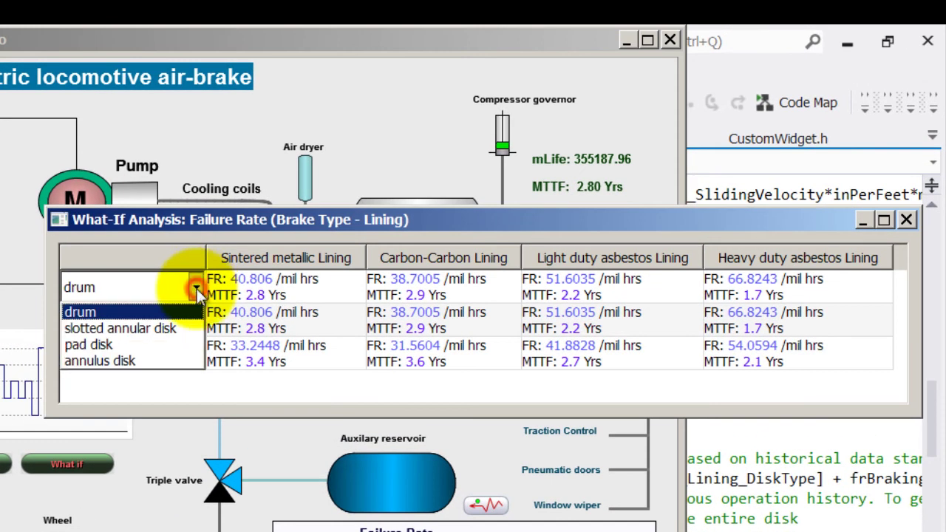
click(197, 289)
Step: Browse brake types for the slotted annular and pad disk rows, then select the slotted annular sintered metallic result
click(196, 323)
click(197, 323)
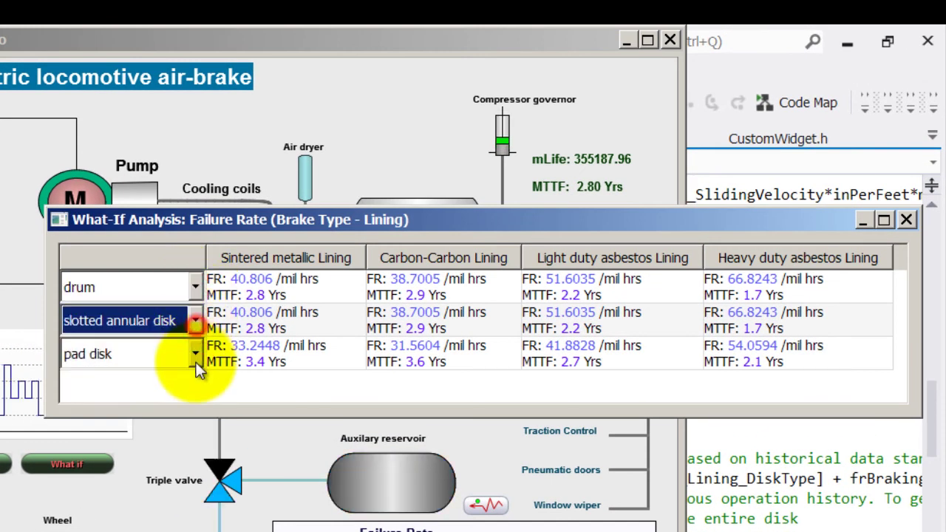
click(196, 357)
click(197, 358)
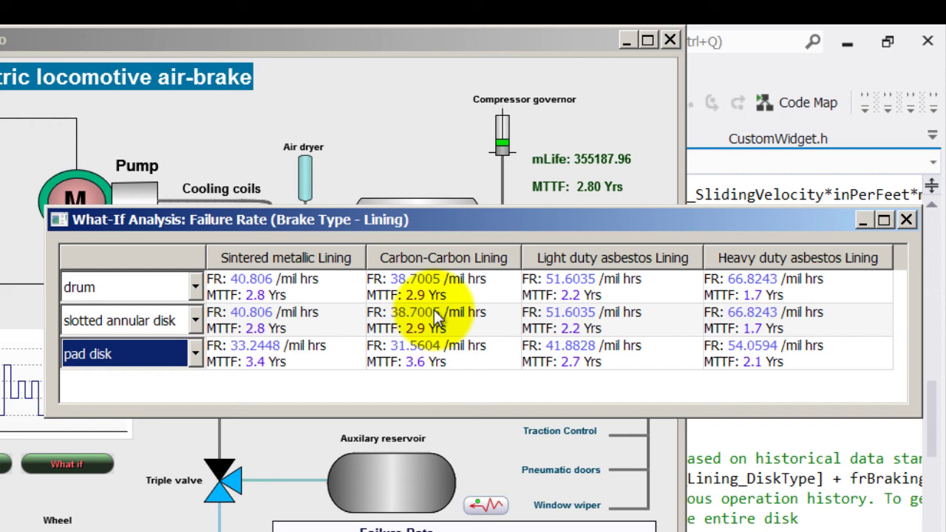
click(333, 326)
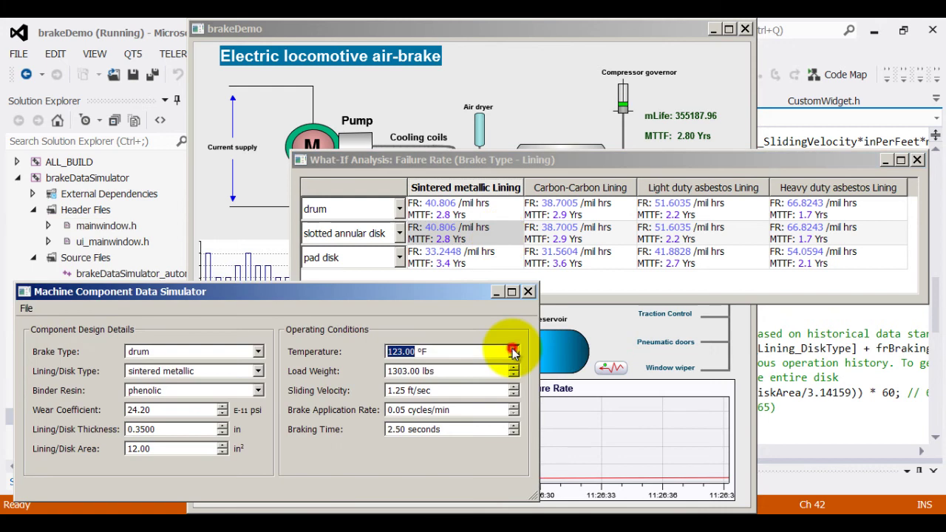
Step: Step the operating temperature up to 158.00 °F in the simulator
click(513, 349)
click(513, 350)
click(513, 350)
click(513, 350)
click(513, 350)
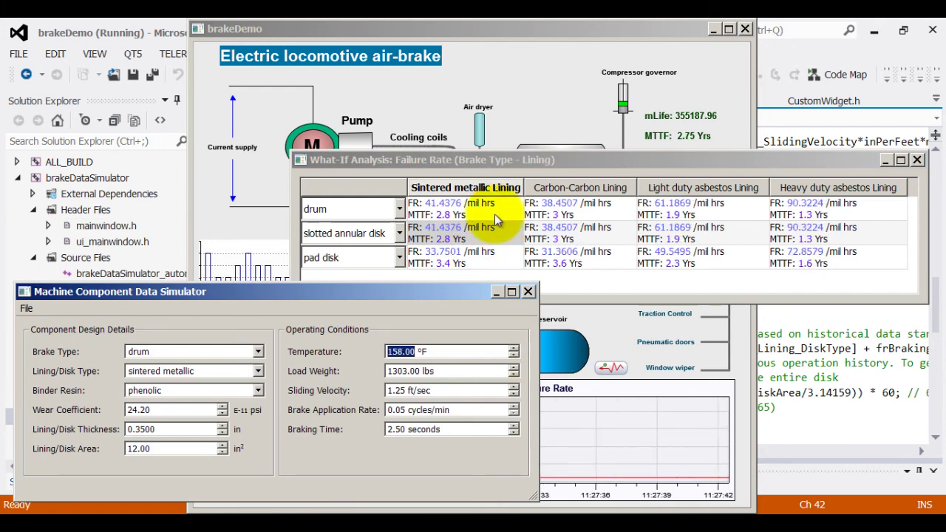
Step: Compare the Carbon-Carbon slotted annular and heavy-duty asbestos drum results, keeping drum as the first row
click(601, 238)
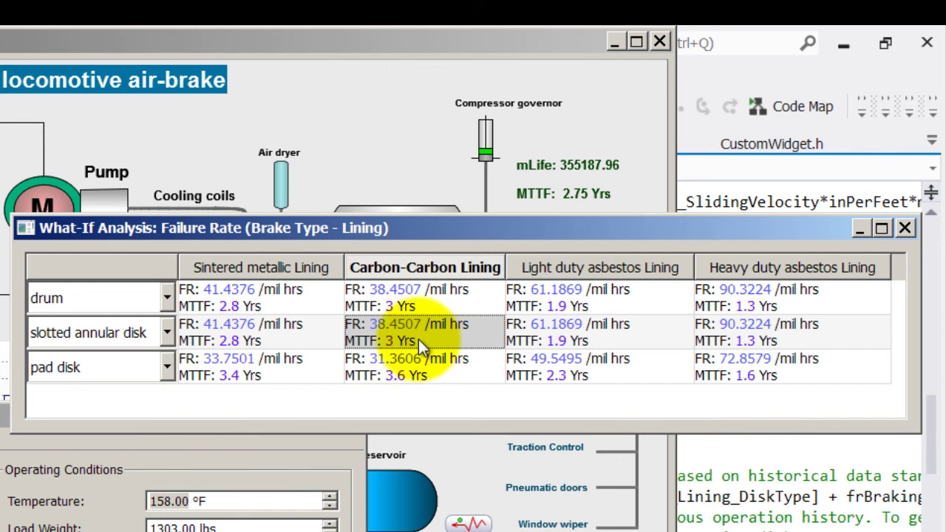
click(765, 298)
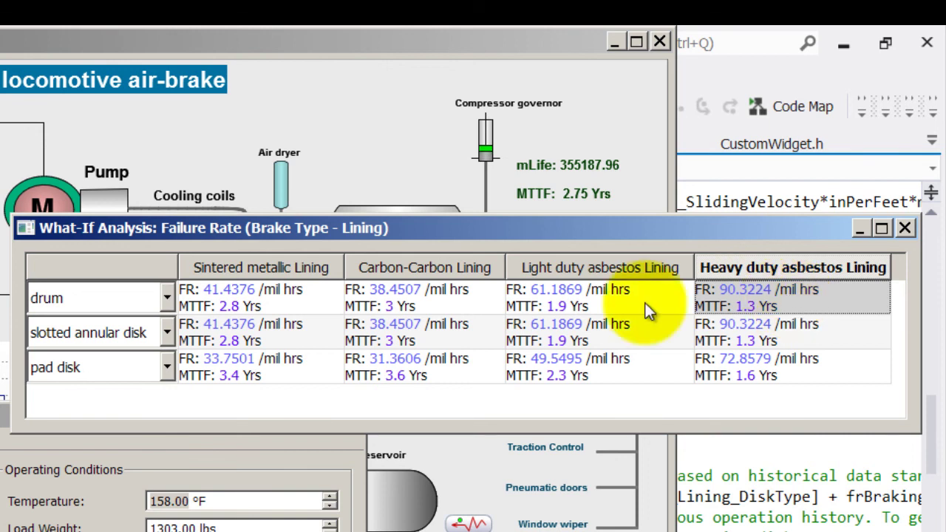
click(462, 329)
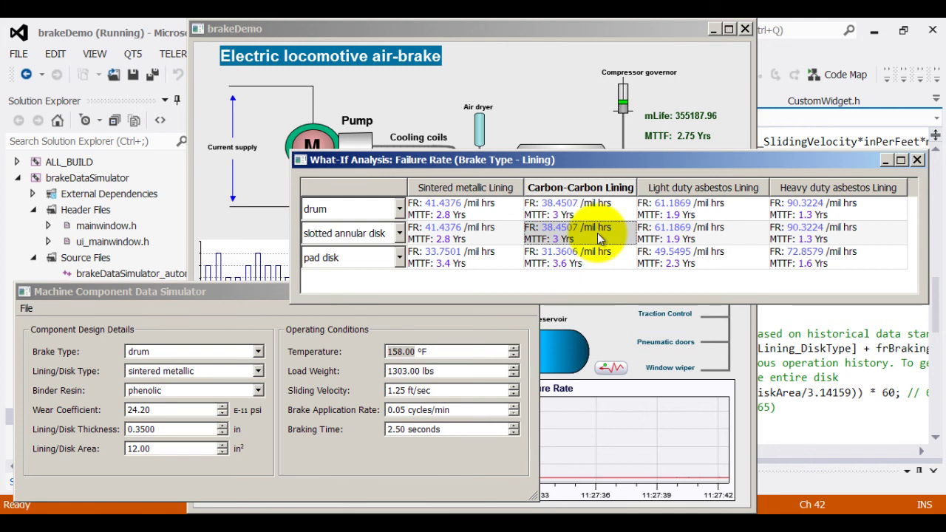
click(399, 210)
click(399, 210)
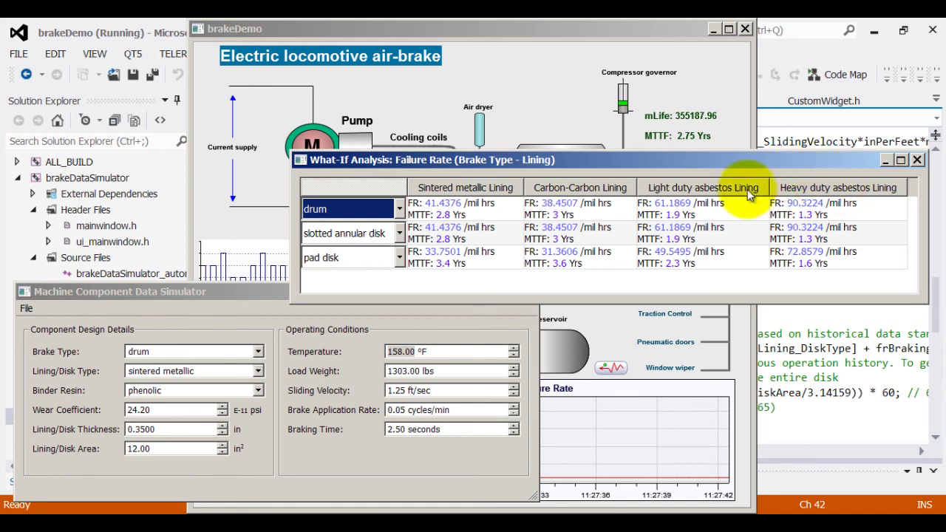
Step: Keep phenolic binder; raise wear coefficient to 25.20, thickness to 0.3600, area to 12.50; move What-If window left
click(258, 391)
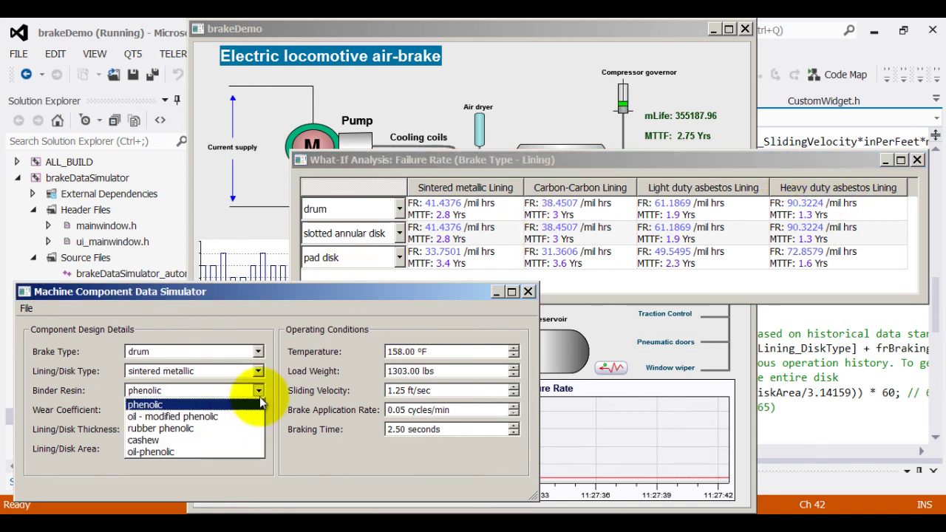
click(255, 403)
click(221, 407)
click(222, 426)
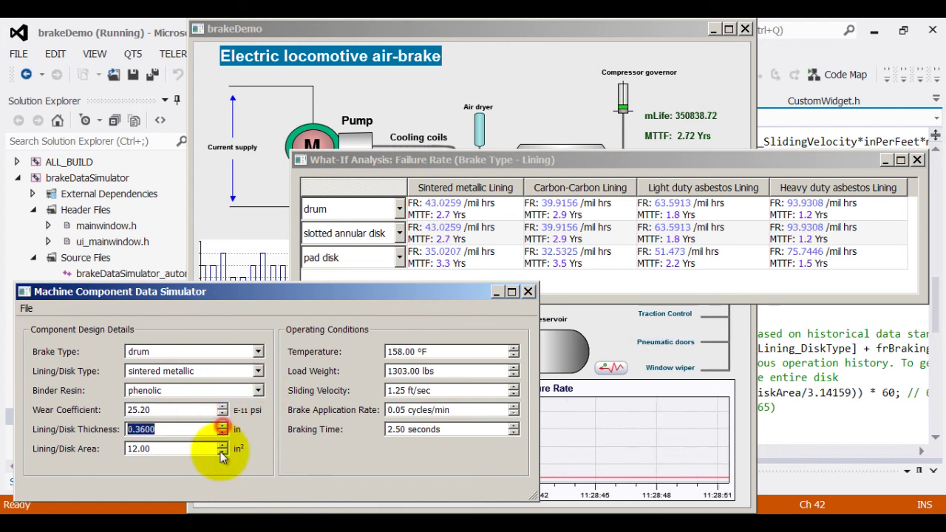
click(222, 445)
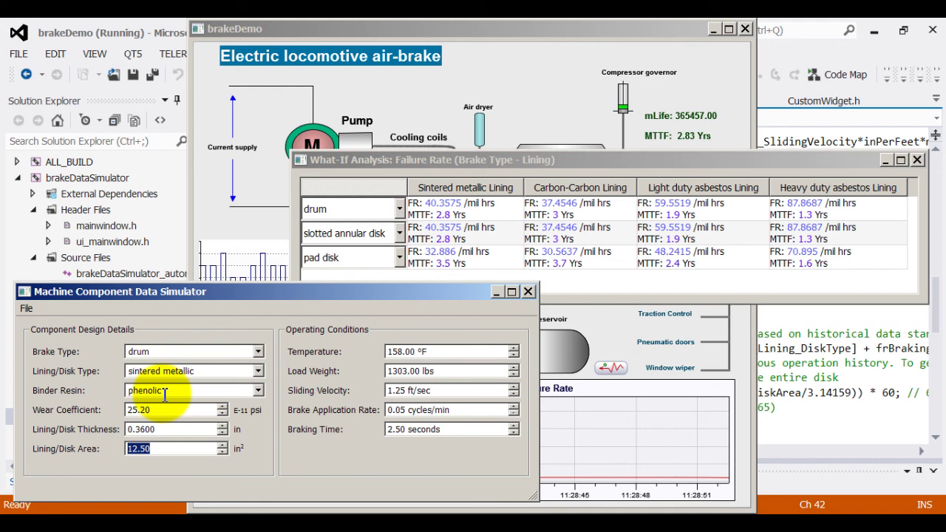
click(607, 272)
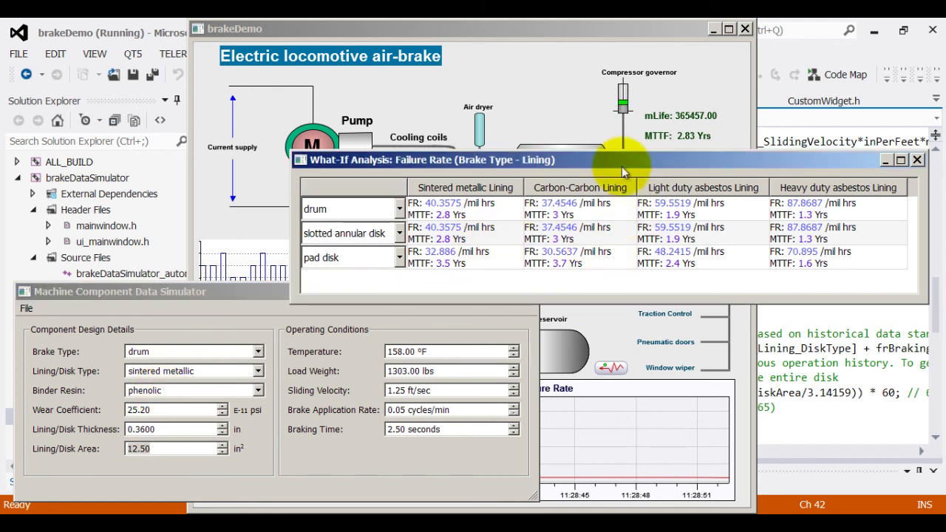
drag(622, 165, 498, 204)
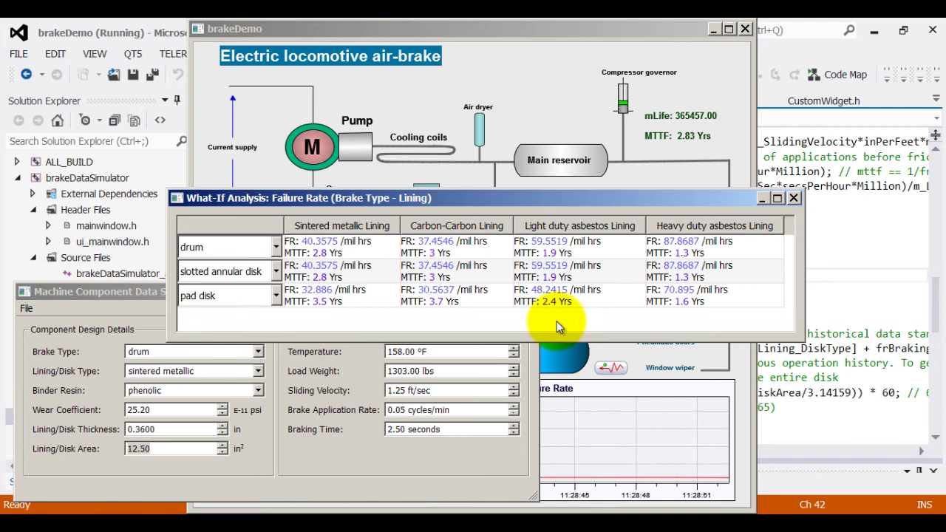
Step: Close the What-If Analysis dialog so the air-brake diagram shows MTTF 2.83 Yrs
click(532, 215)
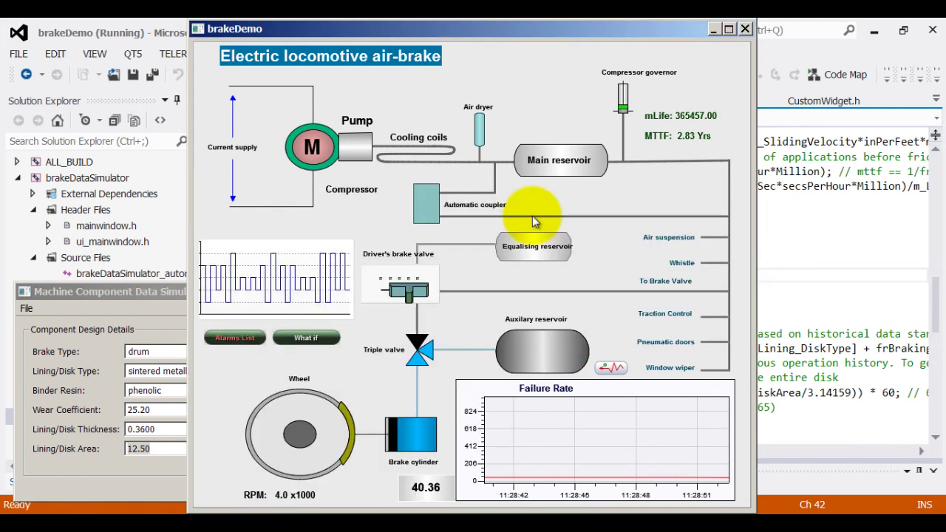